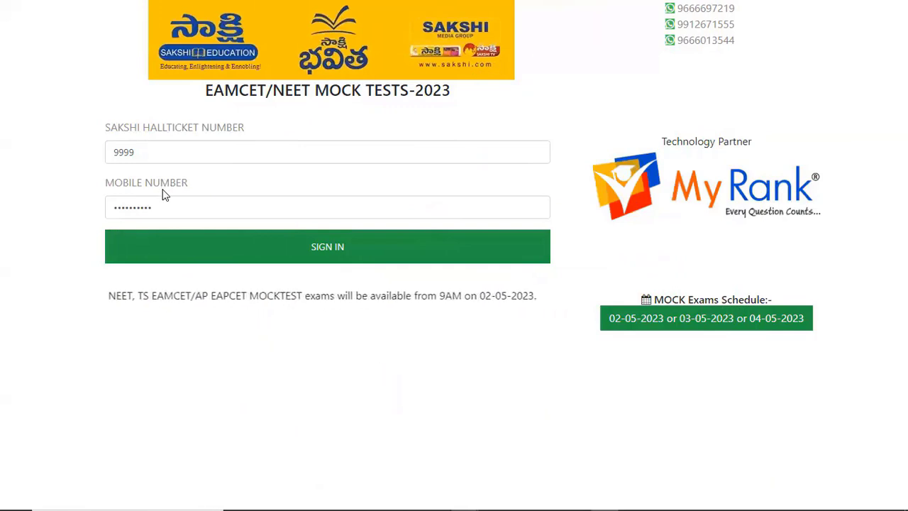
Sign in to the mock tests portal with the pre-filled hall ticket and mobile number.
click(265, 250)
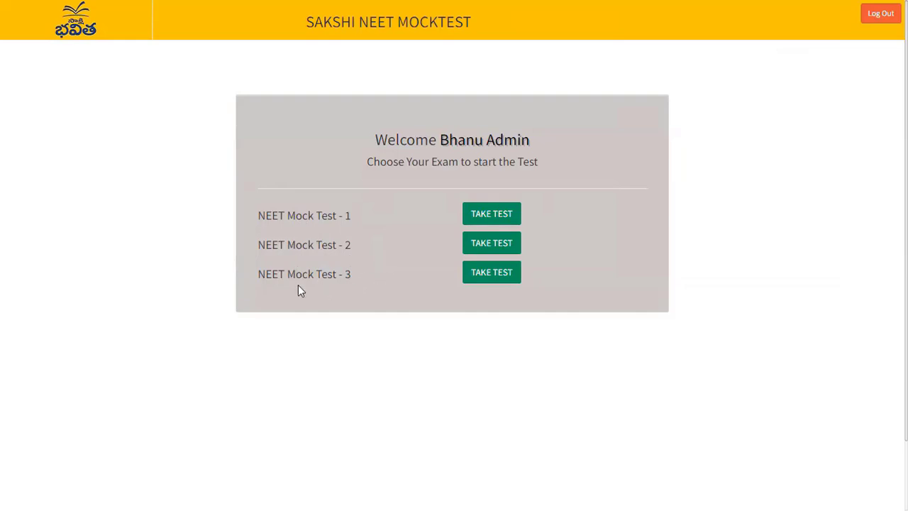
Start NEET Mock Test 1 from the exam selection list.
click(487, 222)
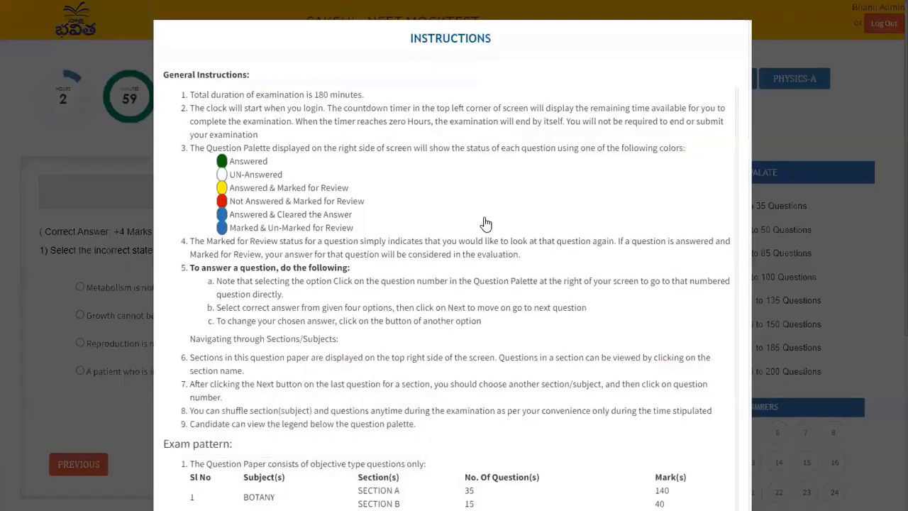
Review the exam pattern in the instructions and agree to them, opening Botany-A question 1.
scroll(499, 226, down, 3)
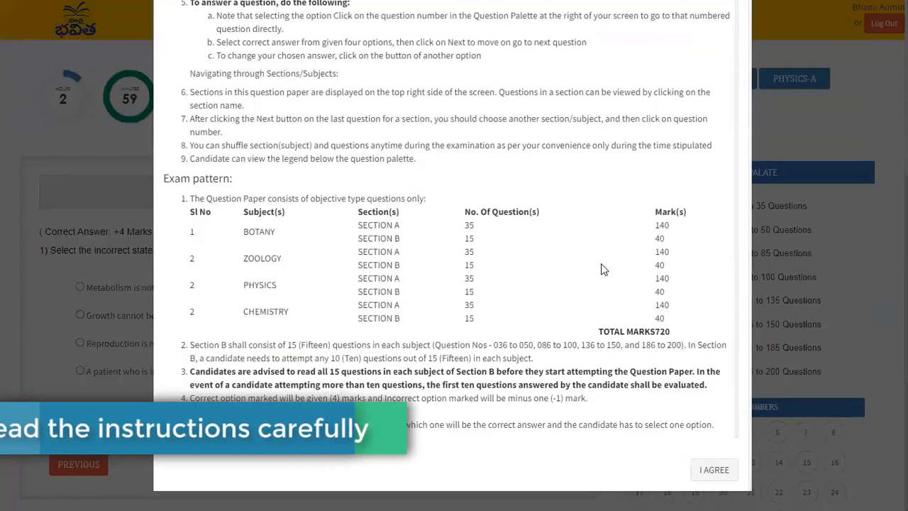
click(714, 471)
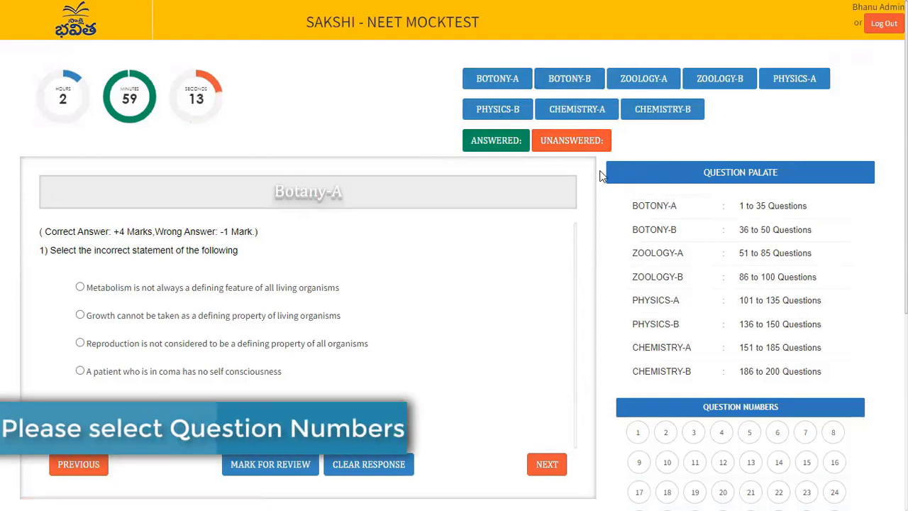
scroll(734, 347, down, 2)
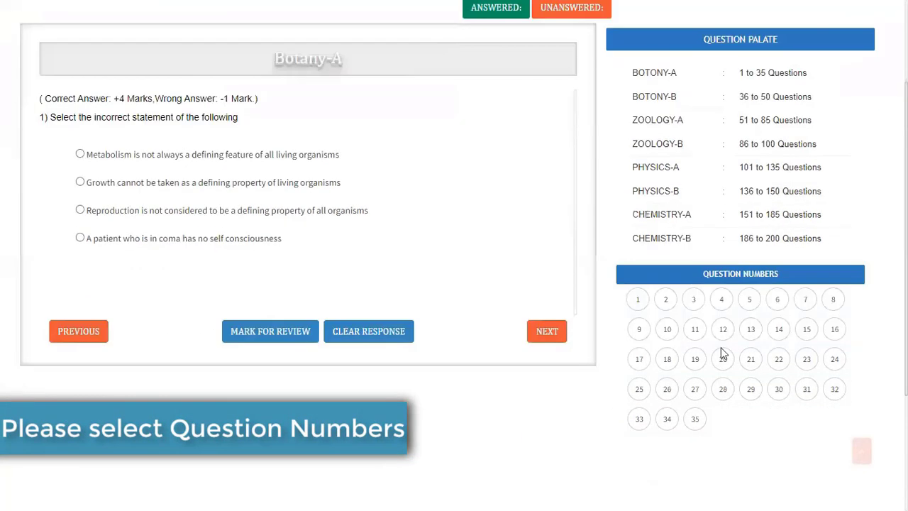
scroll(693, 402, up, 2)
click(545, 78)
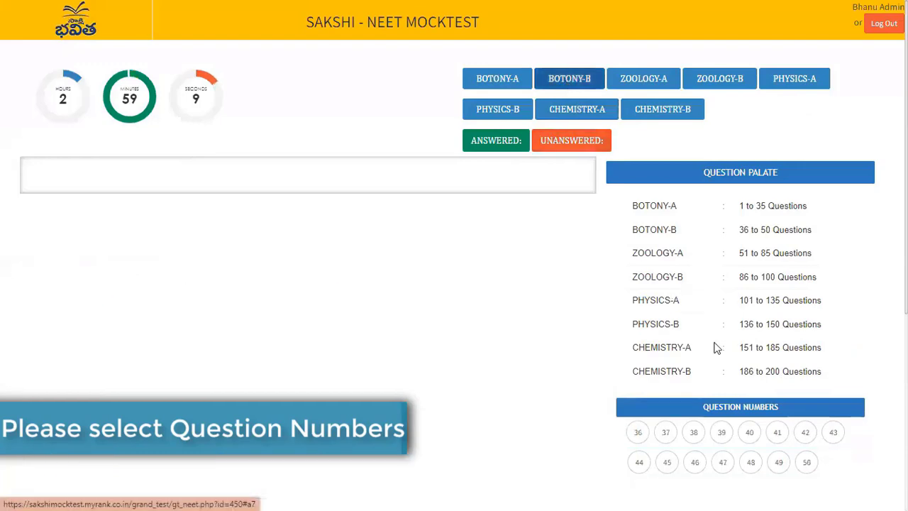
scroll(702, 355, down, 2)
click(720, 308)
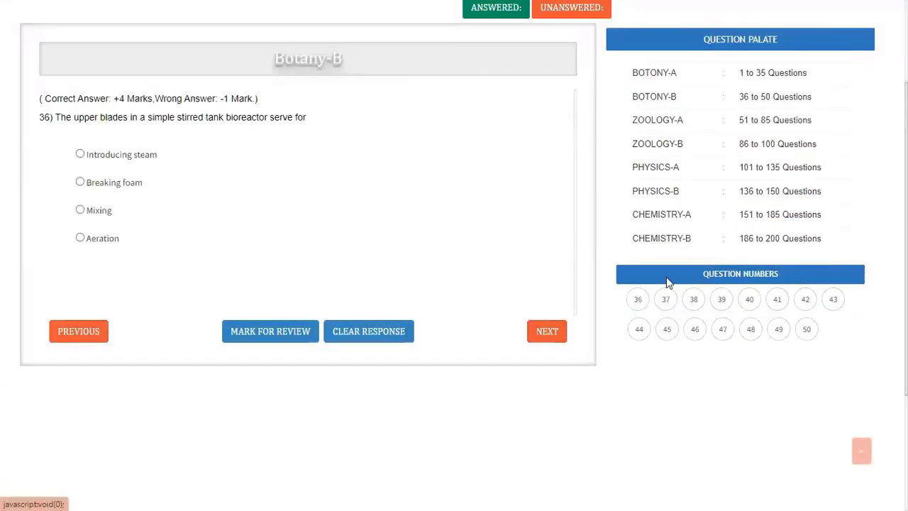
scroll(614, 188, up, 1)
scroll(614, 188, up, 1)
click(500, 82)
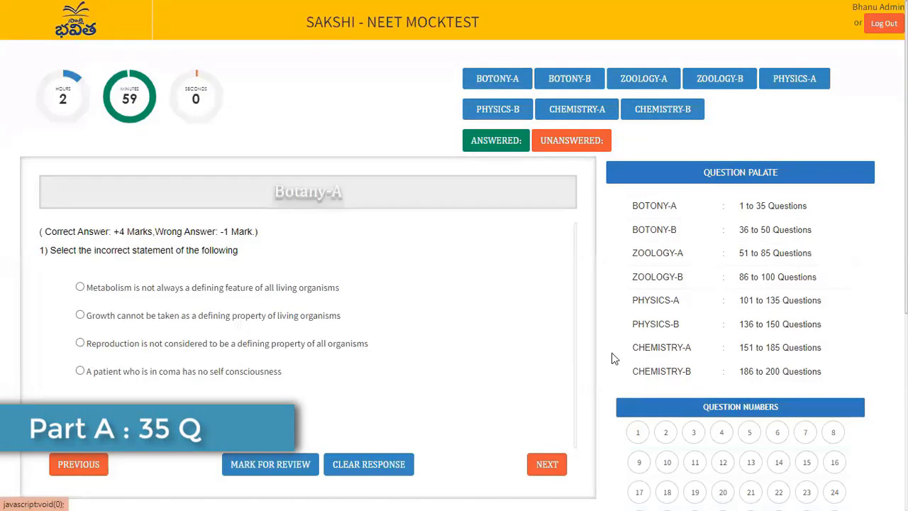
scroll(620, 418, down, 2)
scroll(685, 405, up, 2)
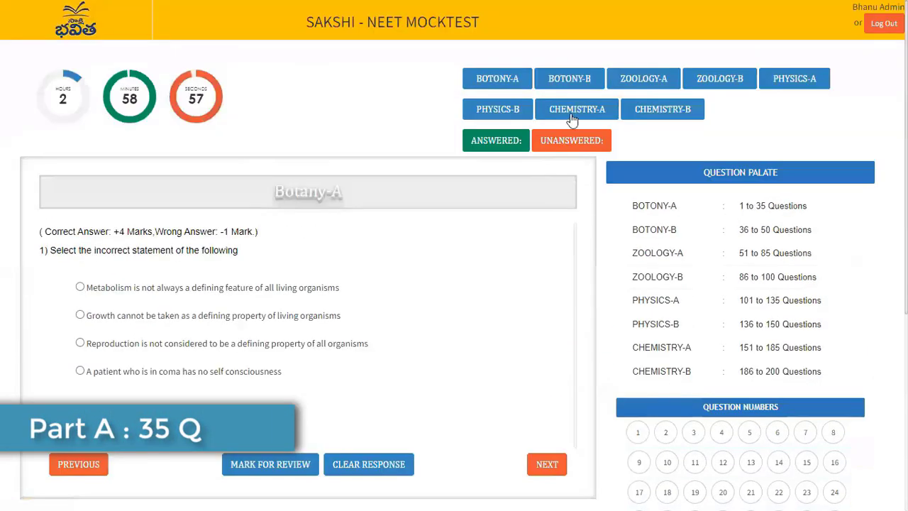
click(574, 89)
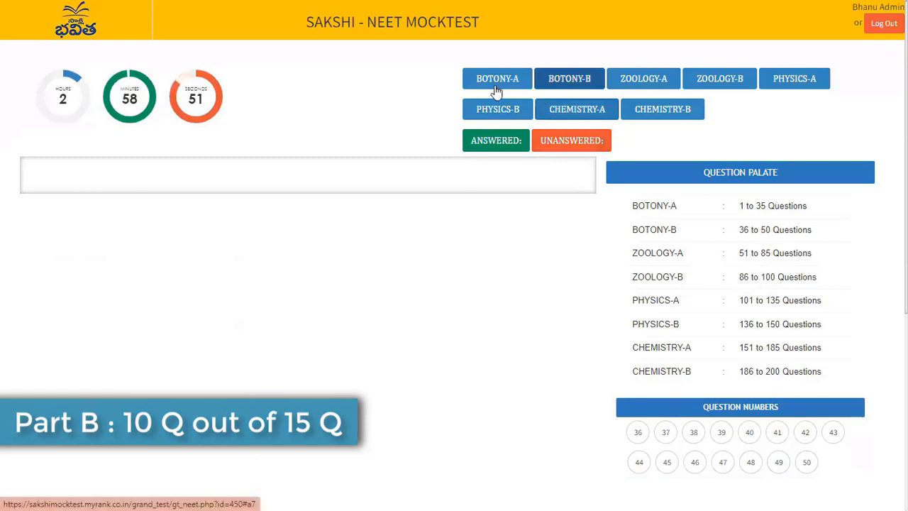
click(639, 432)
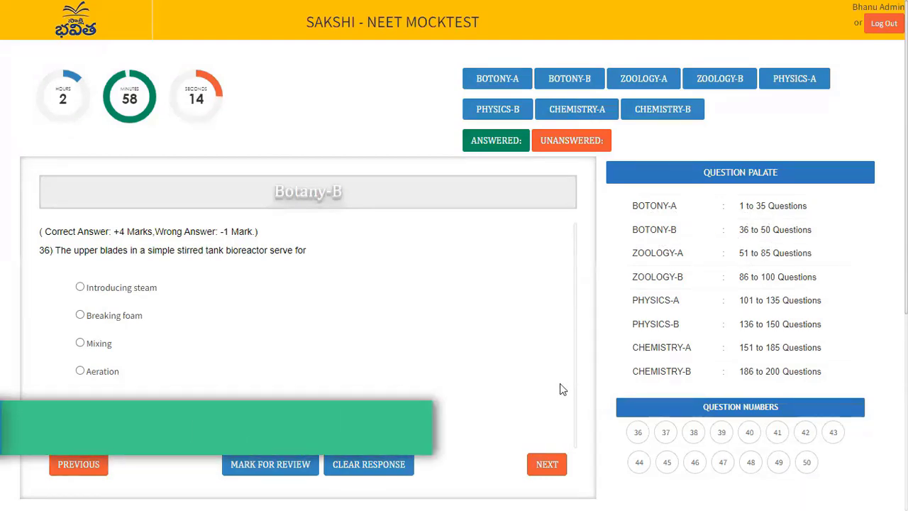
click(501, 80)
click(638, 431)
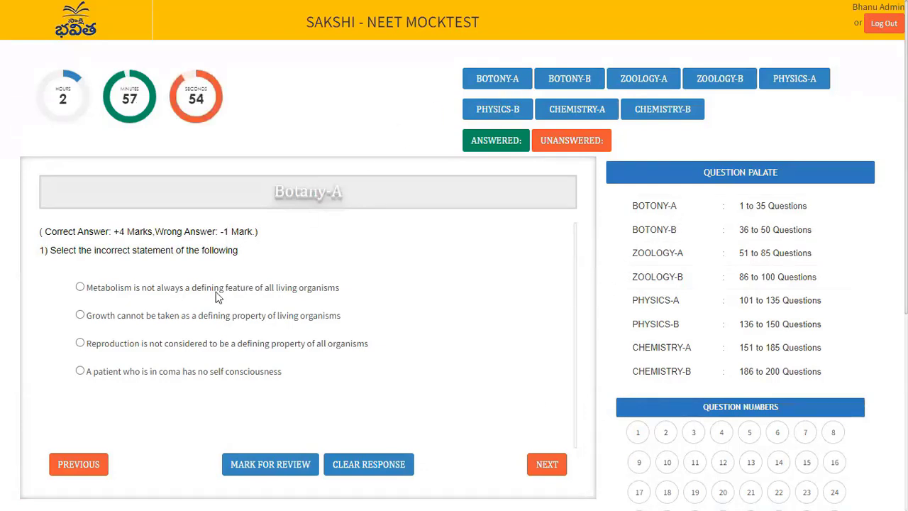
Answer question 1 with the growth statement and question 2 with A - III, B - I, C - IV, D - II.
click(80, 315)
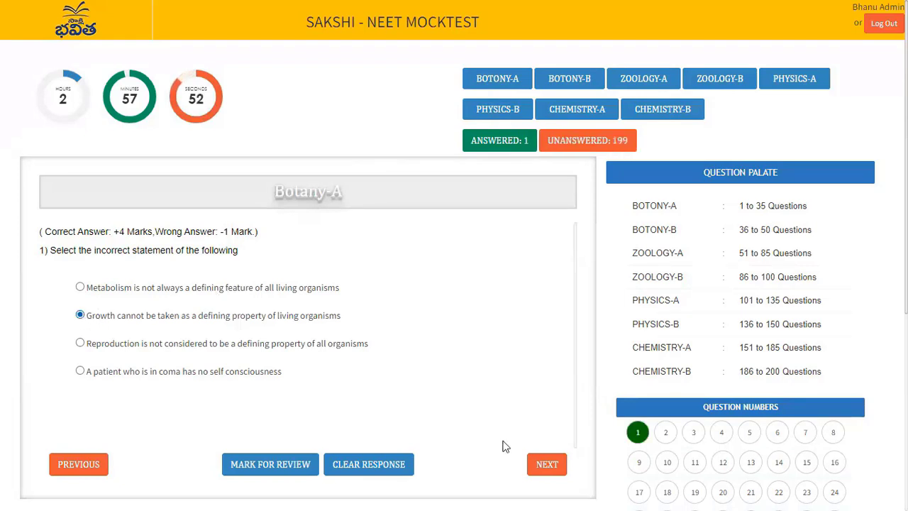
click(542, 466)
click(81, 430)
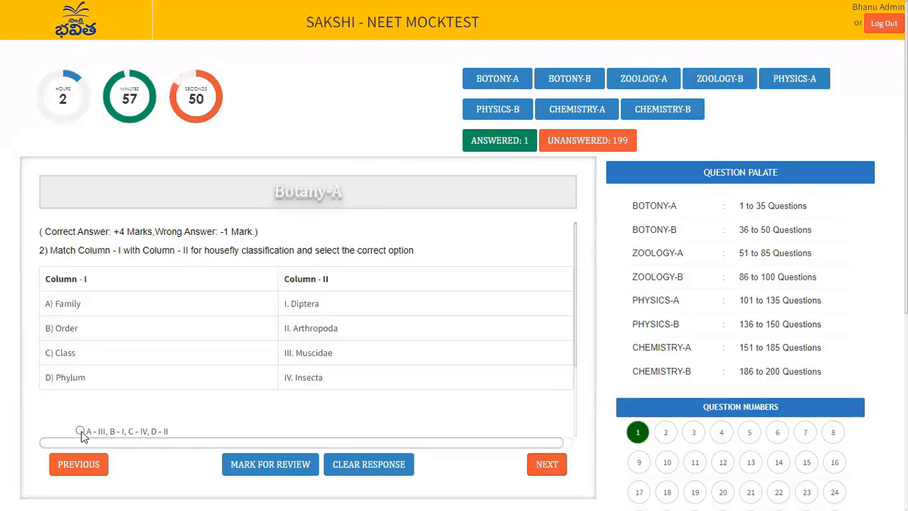
click(553, 464)
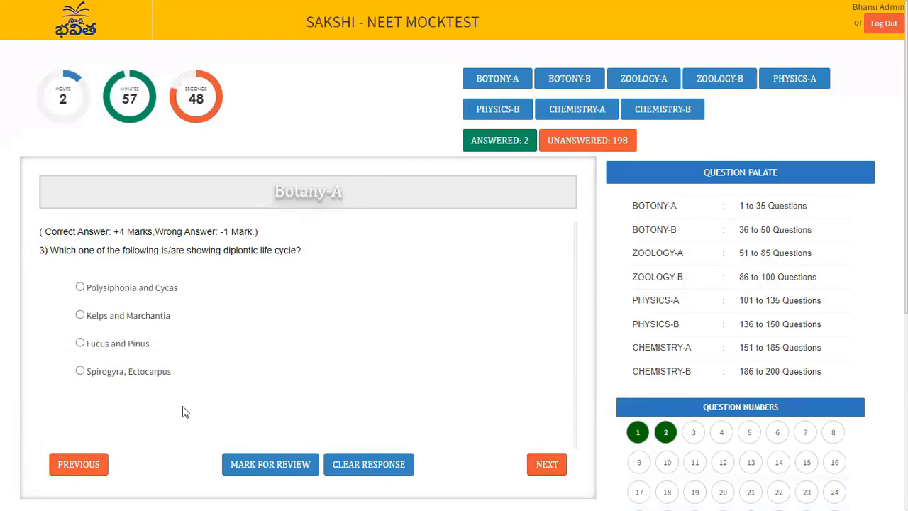
Return to question 2 and mark it for review.
click(85, 463)
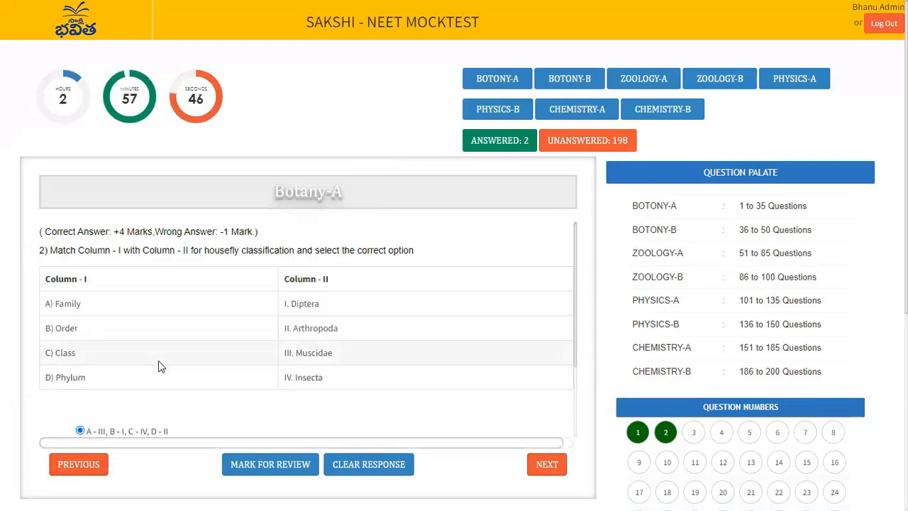
scroll(158, 363, down, 3)
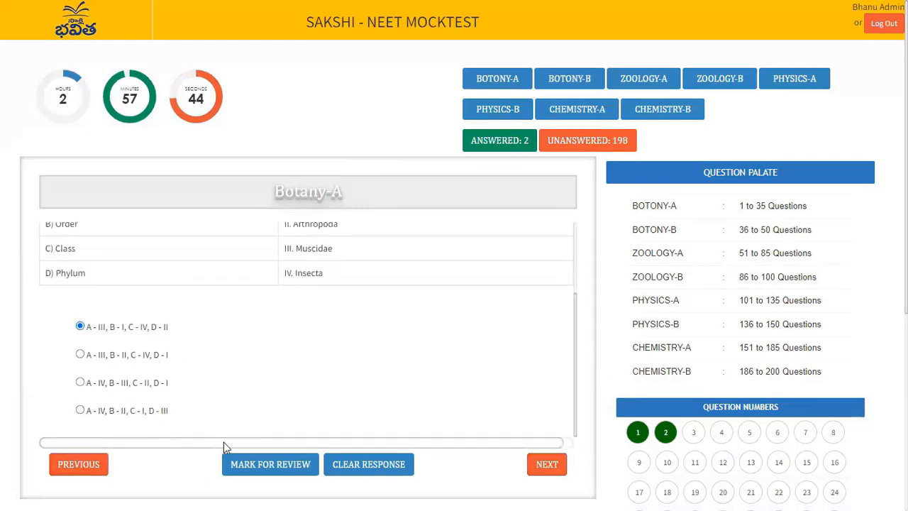
click(272, 465)
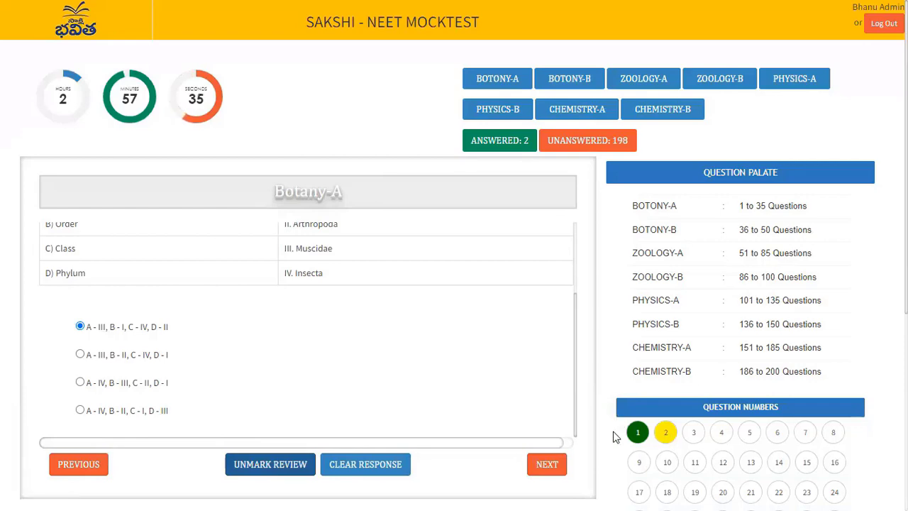
Final-submit the test and view results: Botany-A 1 correct, 1 wrong, 3 marks.
scroll(616, 437, down, 4)
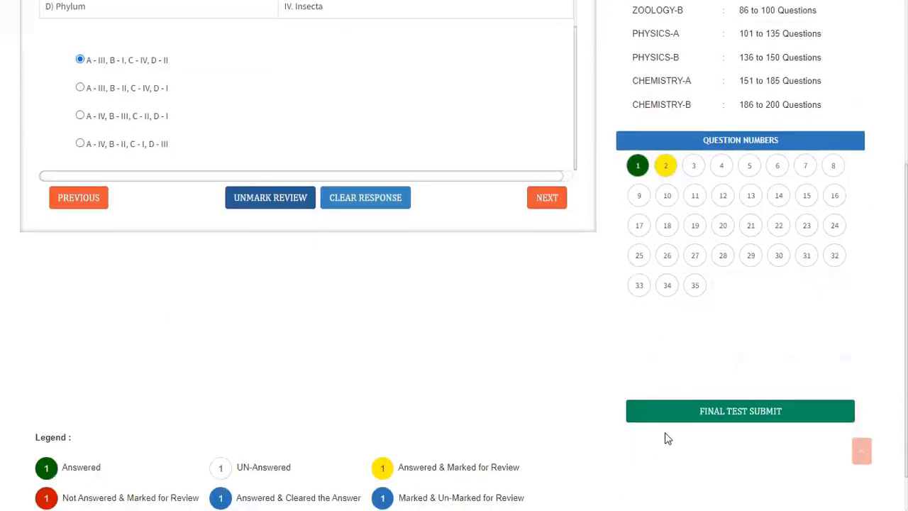
scroll(664, 438, down, 1)
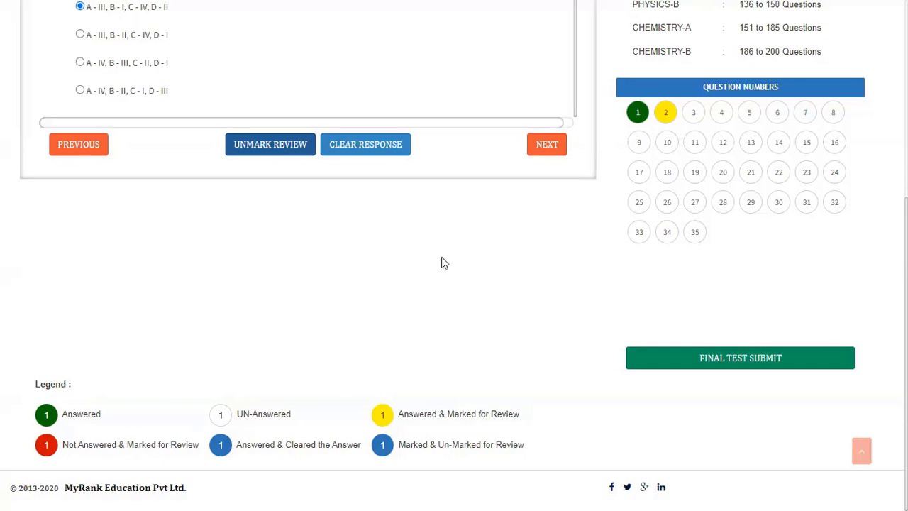
scroll(746, 320, up, 4)
scroll(756, 386, down, 4)
scroll(233, 135, up, 4)
scroll(770, 374, down, 4)
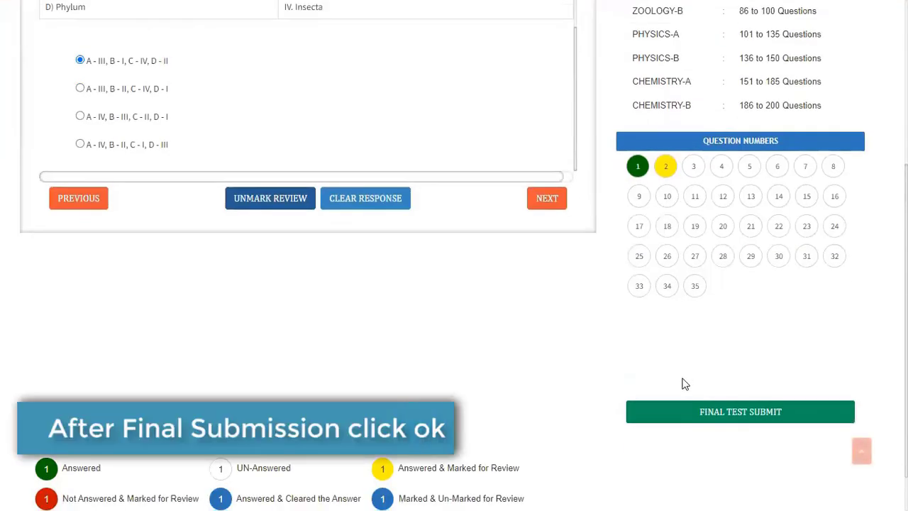
click(707, 417)
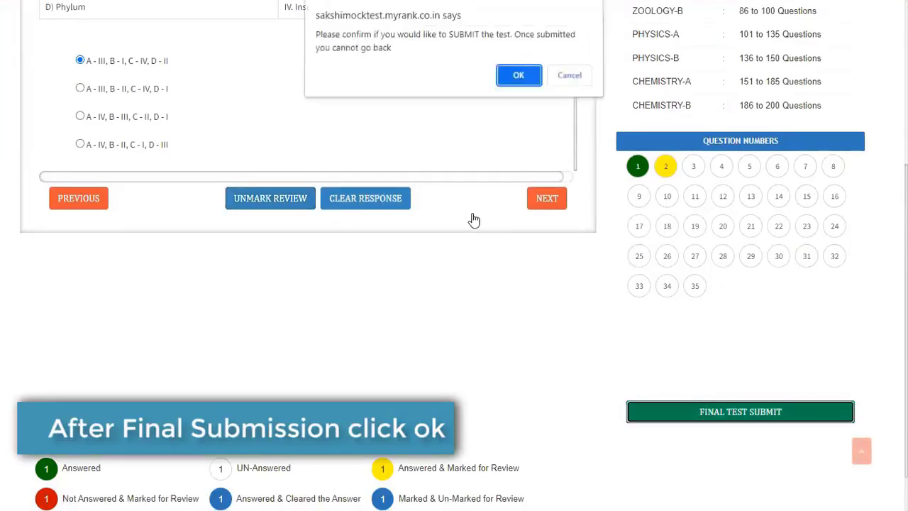
click(512, 78)
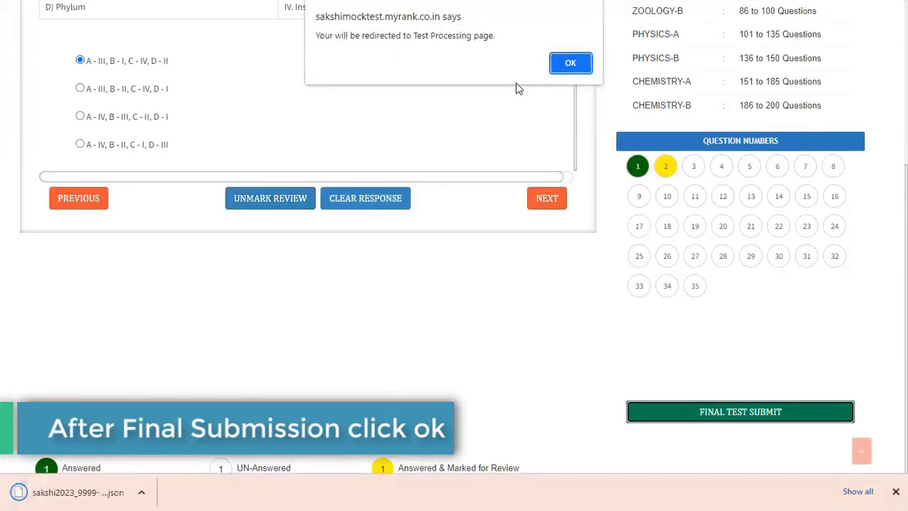
click(571, 65)
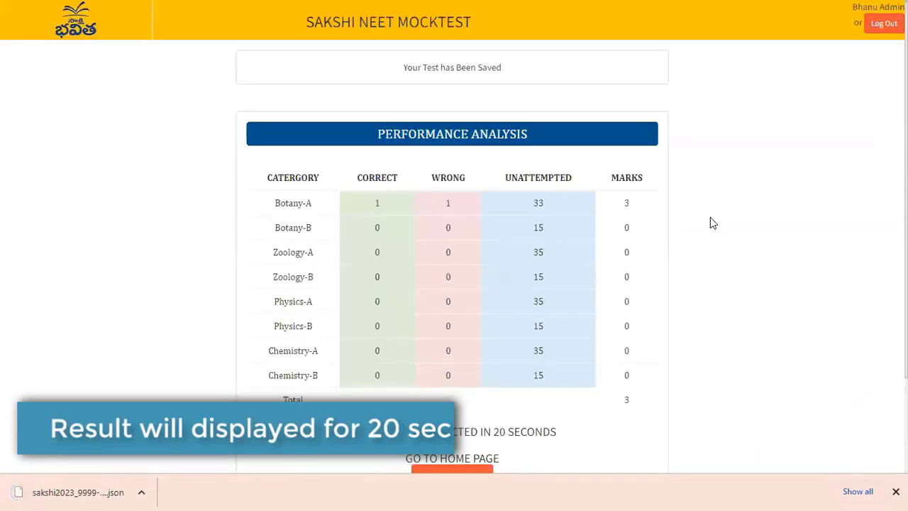
scroll(709, 222, down, 2)
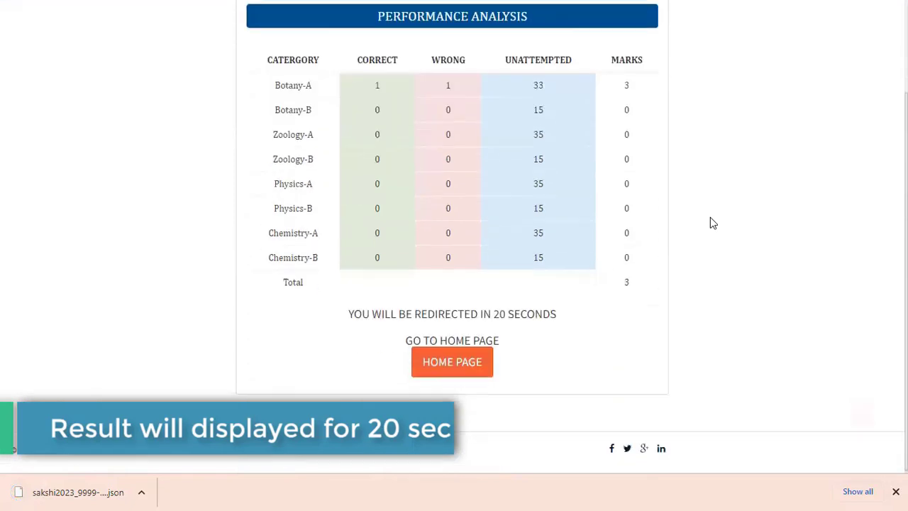
scroll(710, 222, up, 2)
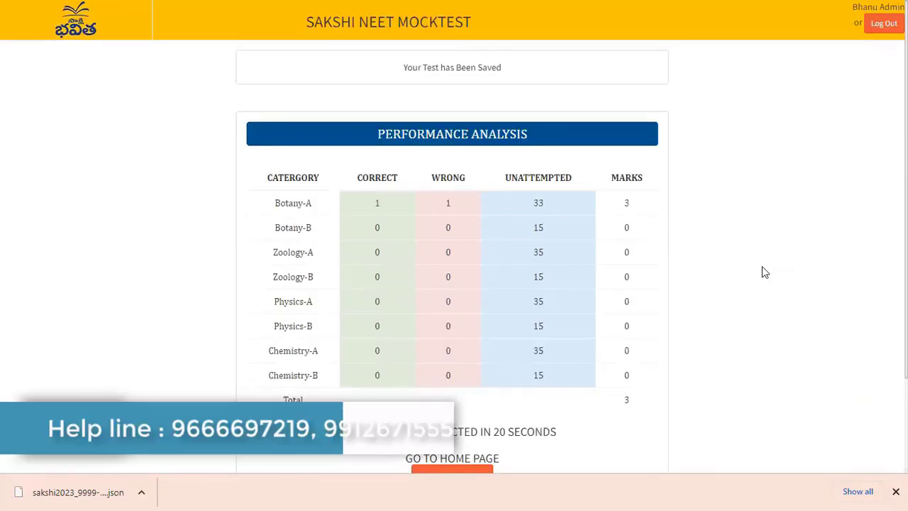